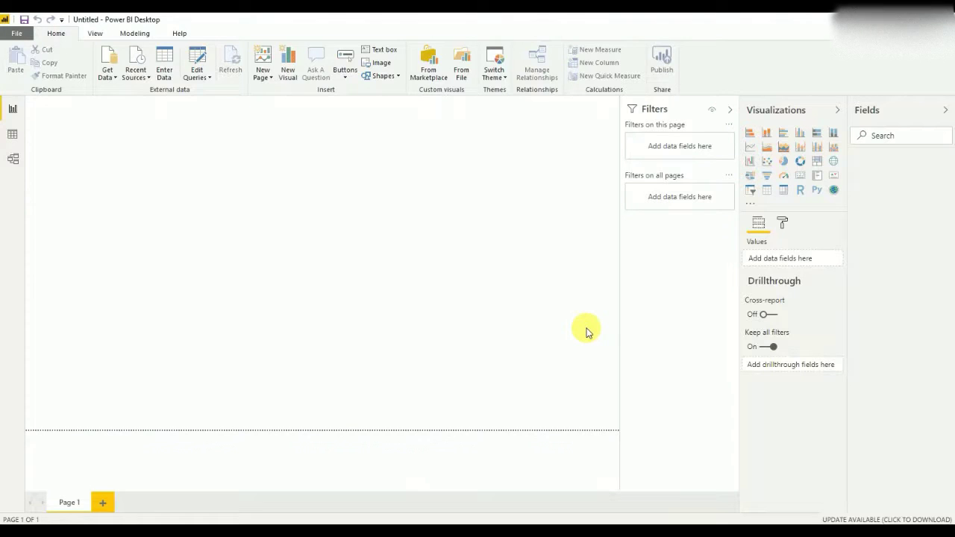
- Find the Advance Card visual in the marketplace, add it, and confirm the import
{"action": "left_click", "coordinate": [752, 205]}
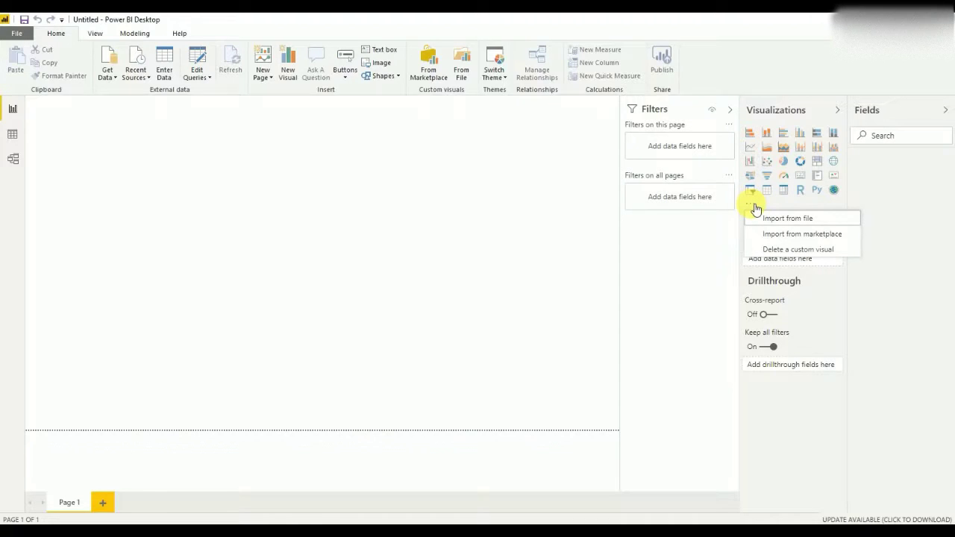
{"action": "left_click", "coordinate": [783, 234]}
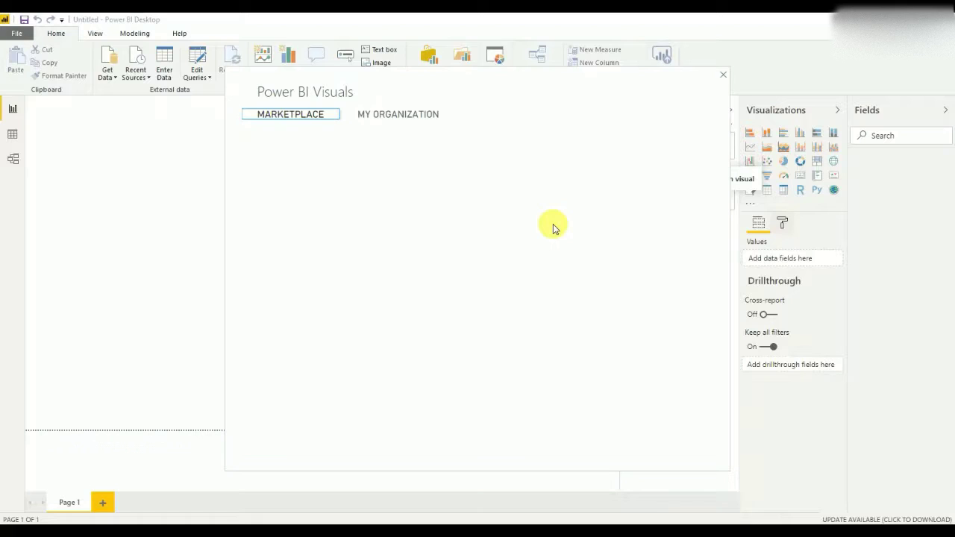
{"action": "left_click_drag", "start_coordinate": [699, 225], "coordinate": [720, 375]}
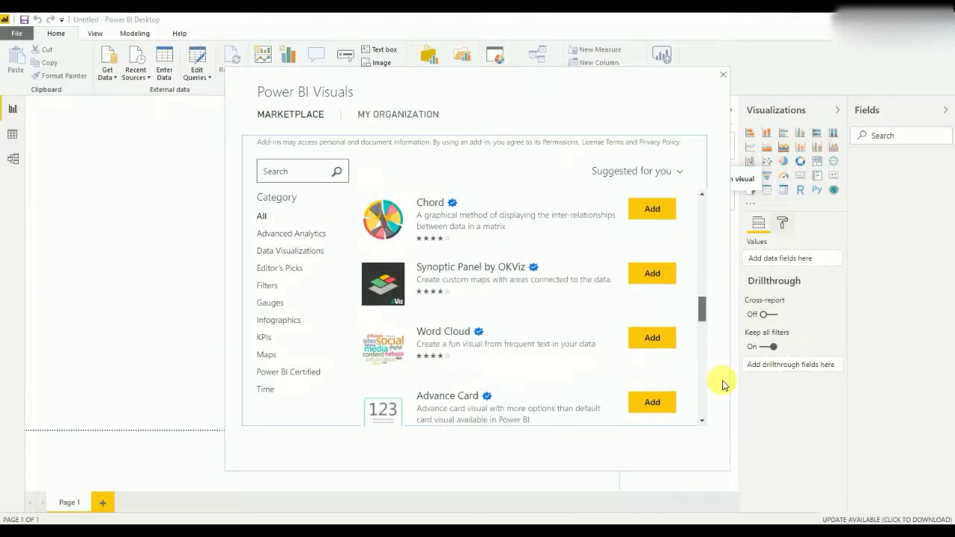
{"action": "left_click_drag", "start_coordinate": [703, 309], "coordinate": [703, 324]}
{"action": "scroll", "coordinate": [702, 325], "scroll_direction": "down", "scroll_amount": 1}
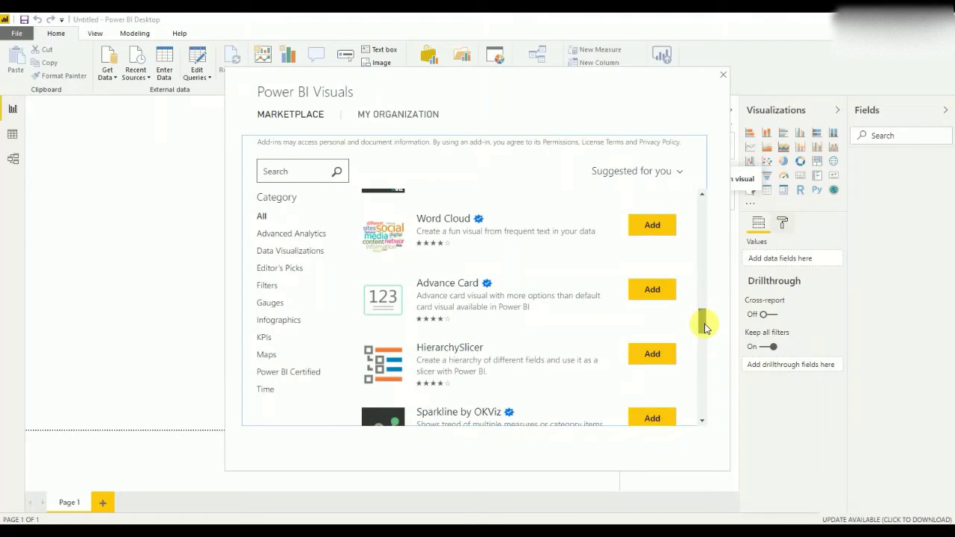
{"action": "left_click", "coordinate": [648, 302]}
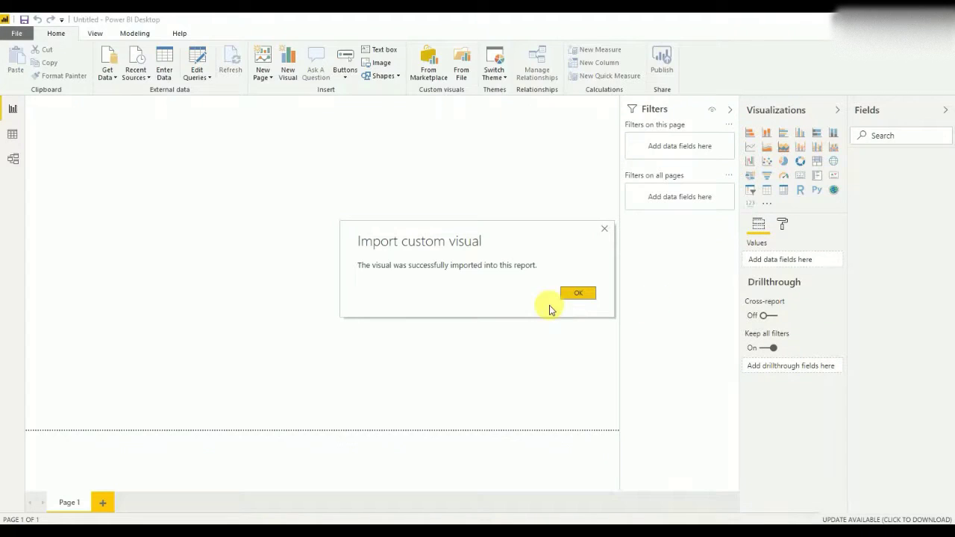
{"action": "left_click", "coordinate": [589, 295]}
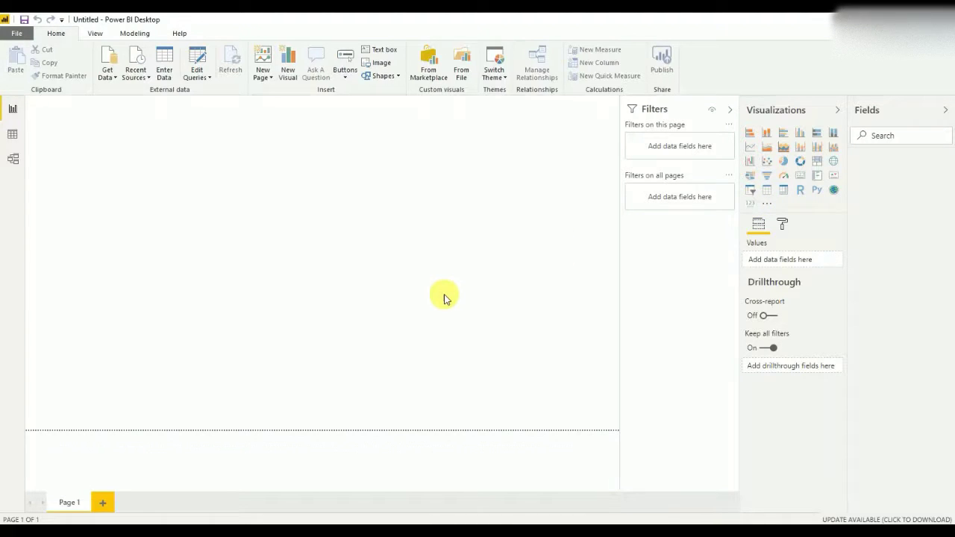
- Load Sheet1 from the STUD_INFO.xlsx Excel workbook into the report
{"action": "left_click", "coordinate": [116, 78]}
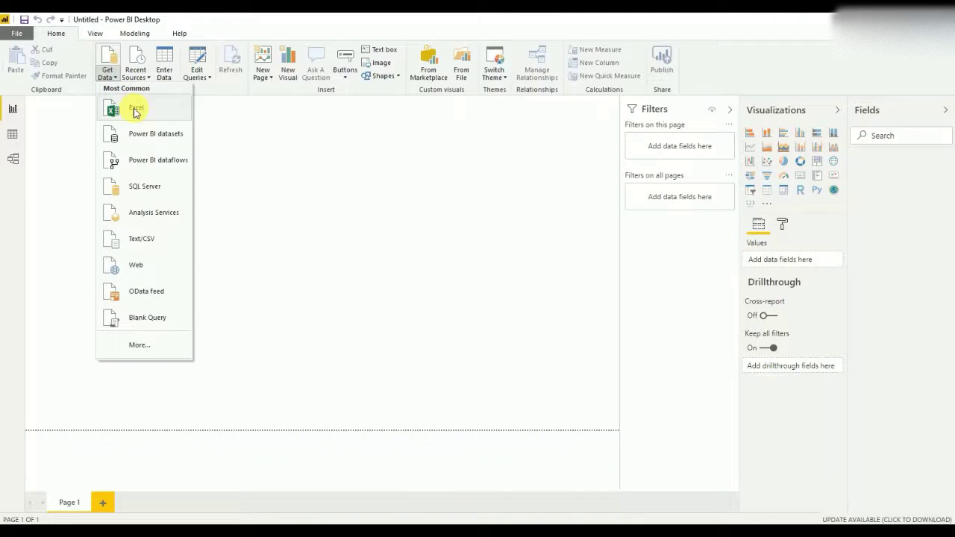
{"action": "left_click", "coordinate": [137, 110]}
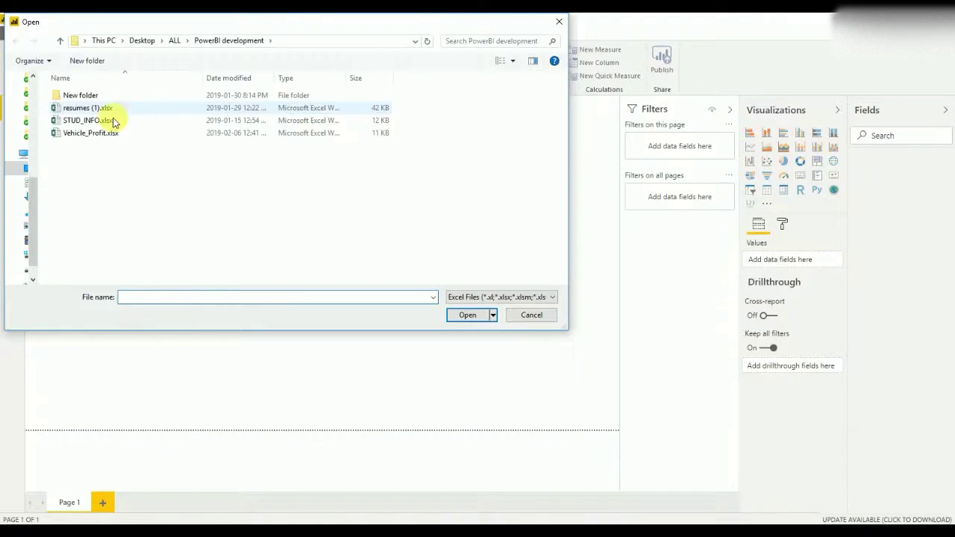
{"action": "double_click", "coordinate": [112, 121]}
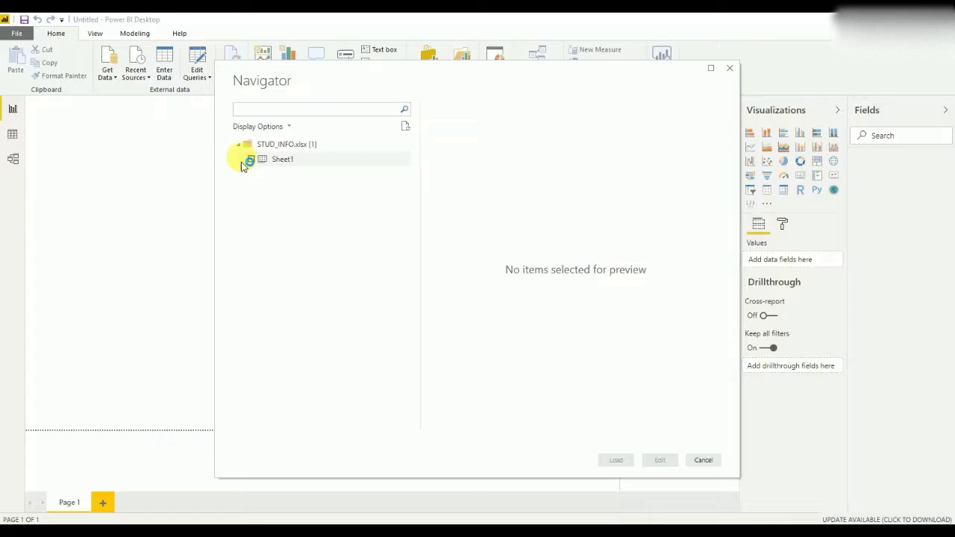
{"action": "left_click", "coordinate": [251, 161]}
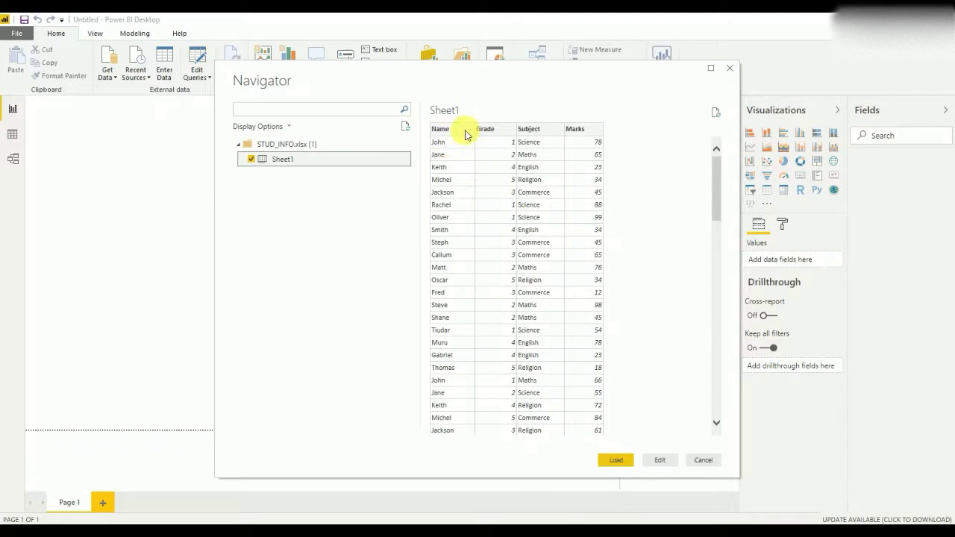
{"action": "left_click", "coordinate": [616, 460]}
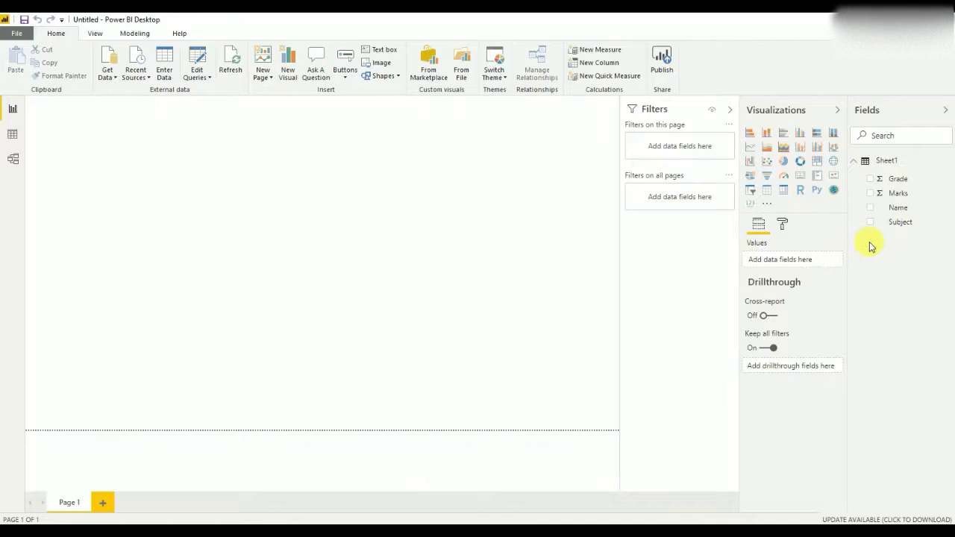
- Turn the Subject field into a slicer, make it taller, and place it top-left
{"action": "left_click_drag", "start_coordinate": [900, 228], "coordinate": [166, 175]}
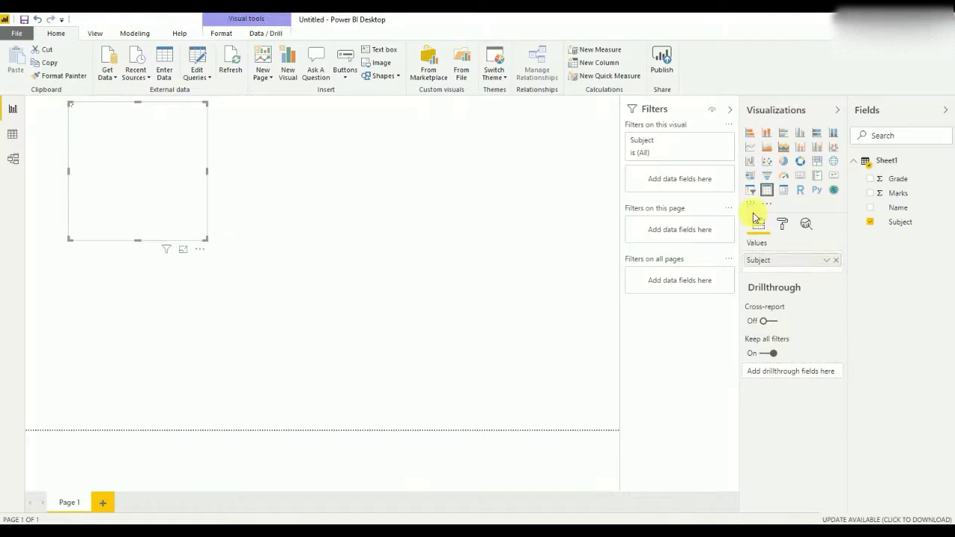
{"action": "left_click", "coordinate": [750, 190]}
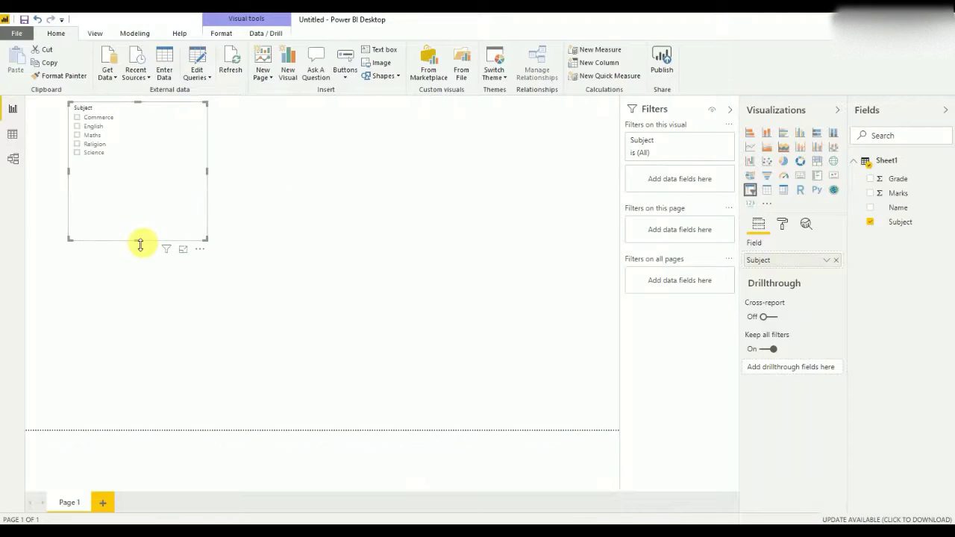
{"action": "left_click_drag", "start_coordinate": [139, 241], "coordinate": [149, 291]}
{"action": "left_click_drag", "start_coordinate": [139, 111], "coordinate": [119, 124]}
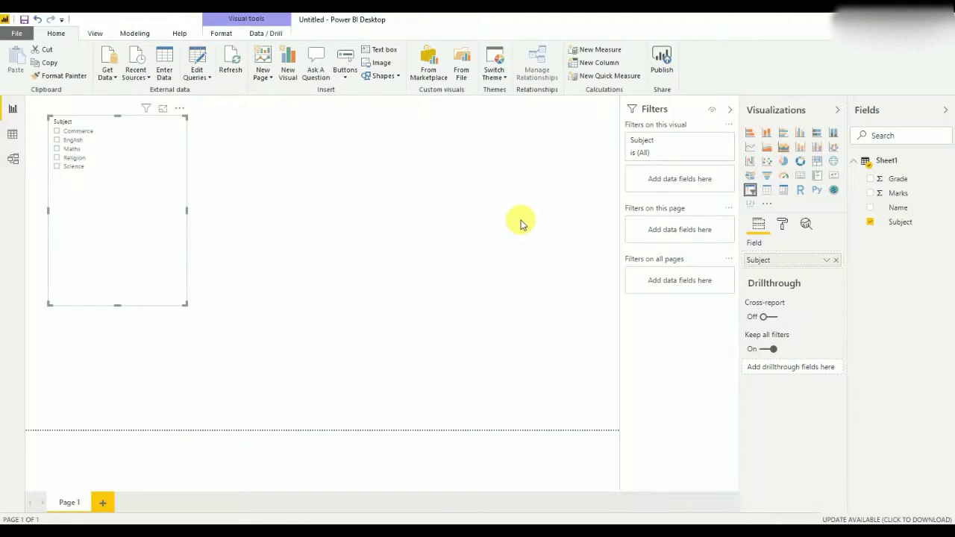
- Place an Advance Card at the top middle and put Marks in its Data field
{"action": "left_click", "coordinate": [895, 194]}
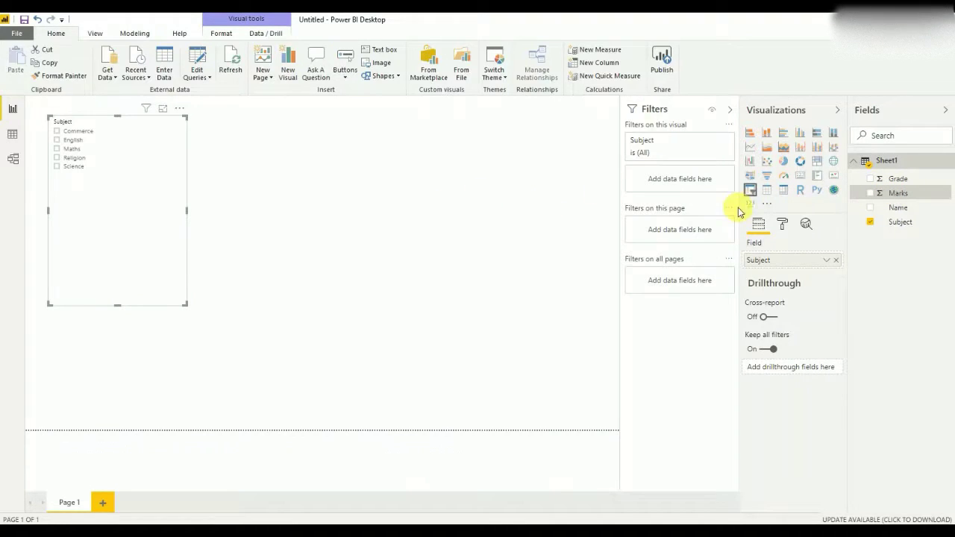
{"action": "left_click", "coordinate": [459, 255]}
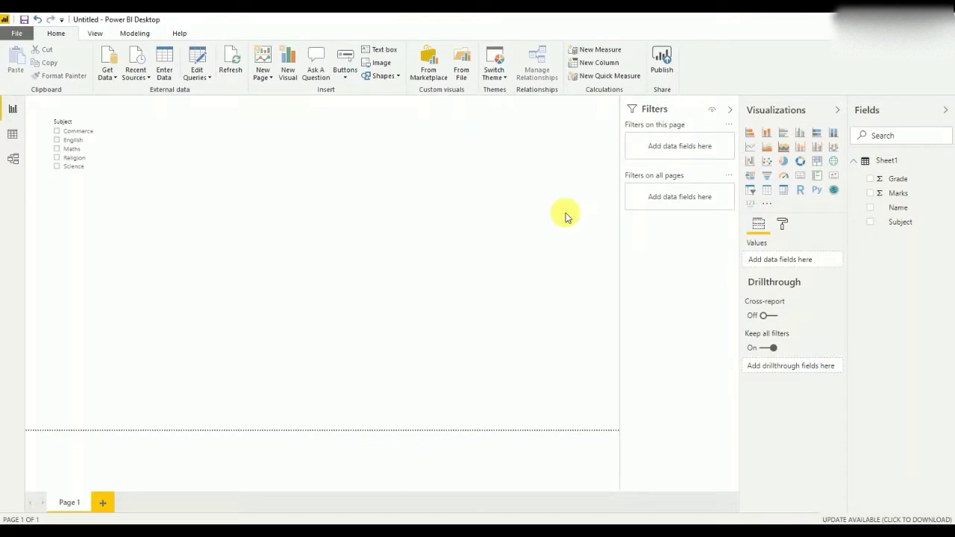
{"action": "left_click", "coordinate": [752, 205]}
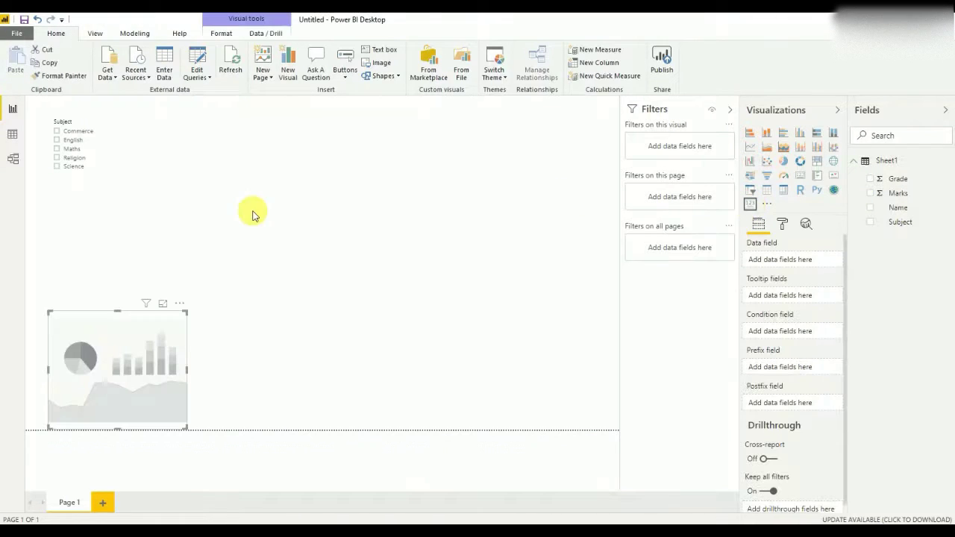
{"action": "left_click_drag", "start_coordinate": [146, 317], "coordinate": [302, 122]}
{"action": "left_click", "coordinate": [514, 207]}
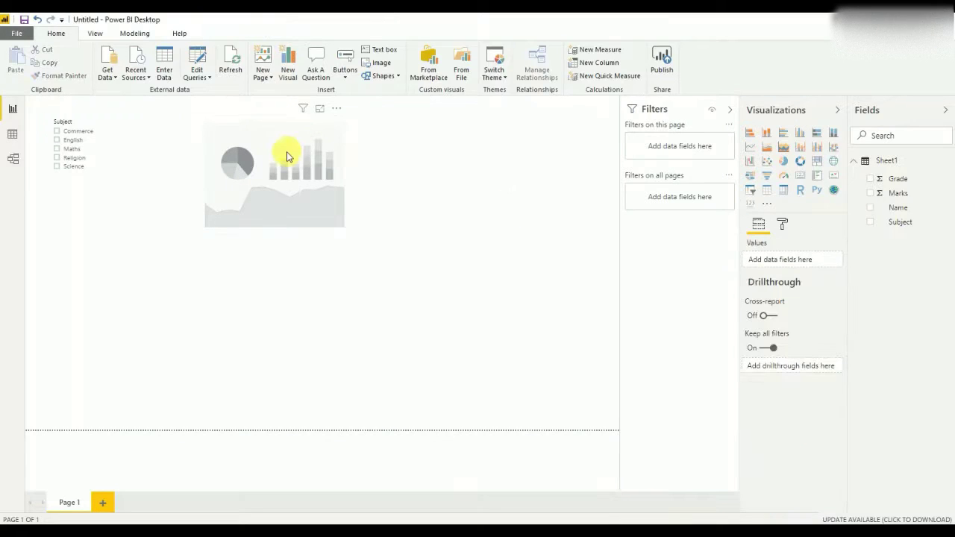
{"action": "left_click", "coordinate": [286, 146]}
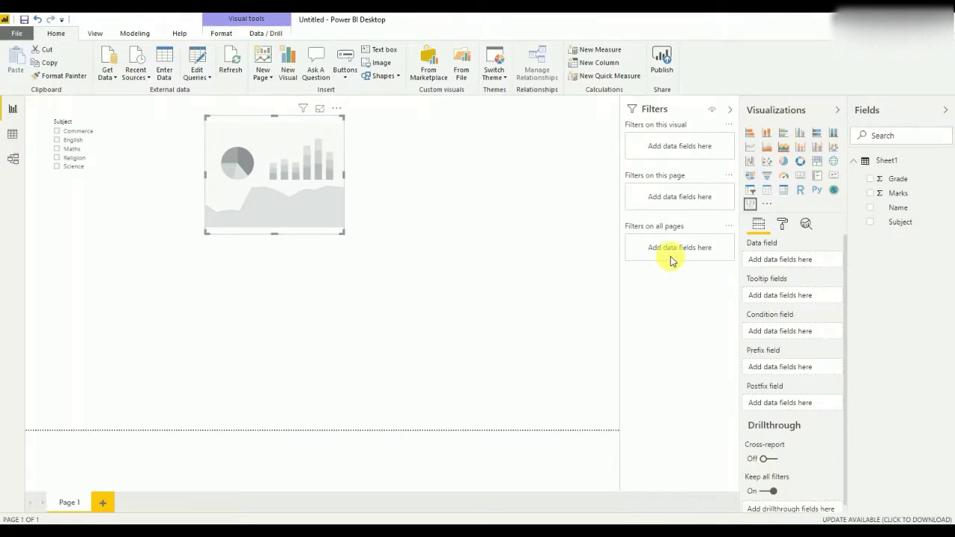
{"action": "left_click_drag", "start_coordinate": [898, 198], "coordinate": [798, 264]}
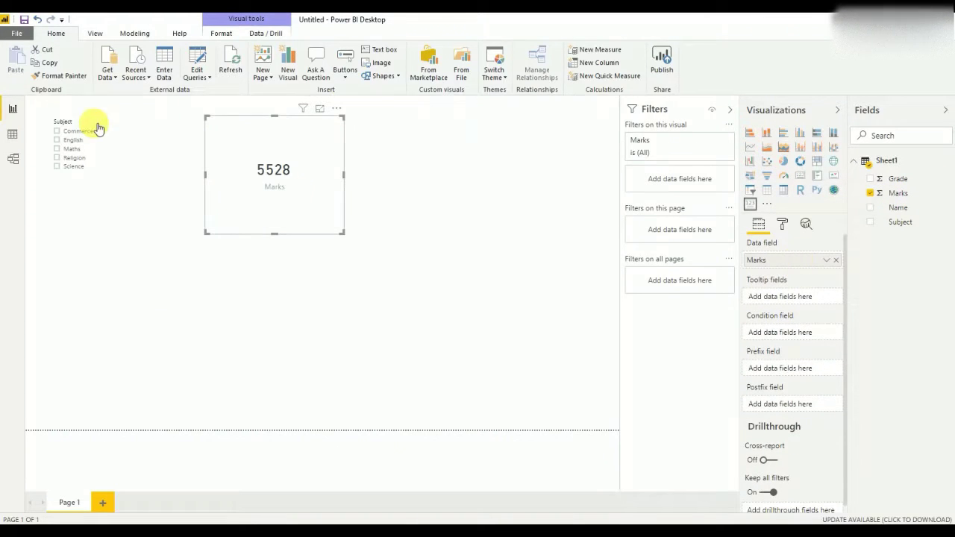
- Test the card by filtering the slicer to Commerce, then Religion, and reselect the card
{"action": "left_click", "coordinate": [443, 186]}
{"action": "left_click", "coordinate": [296, 162]}
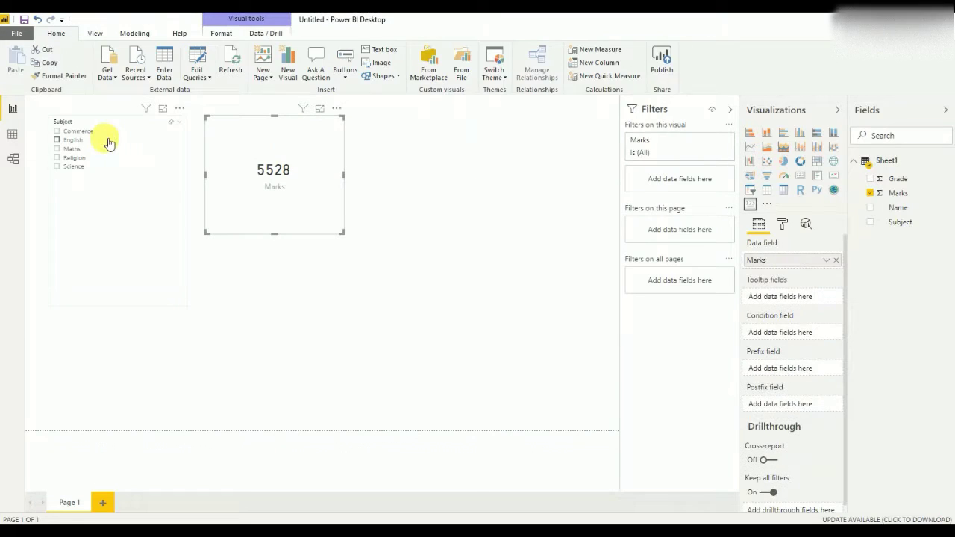
{"action": "left_click", "coordinate": [89, 133]}
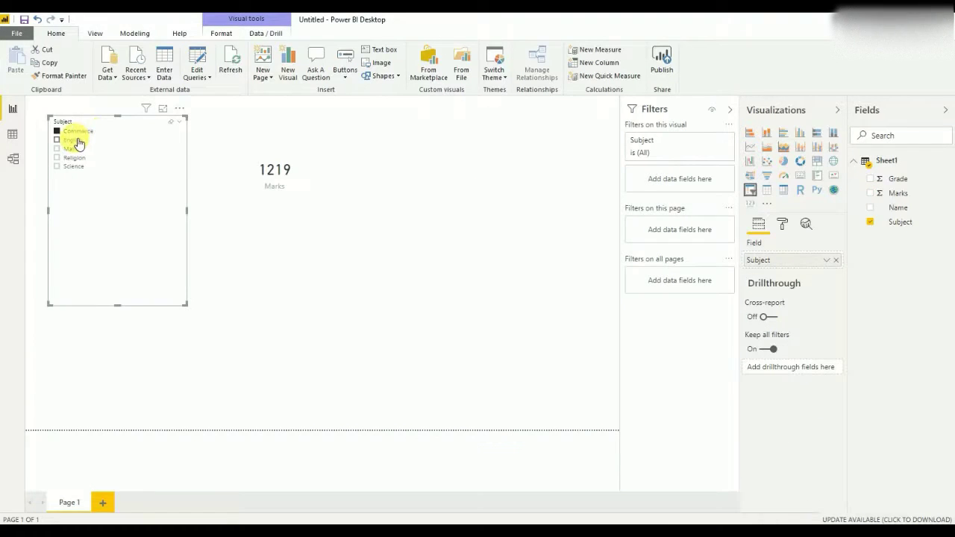
{"action": "left_click", "coordinate": [79, 158]}
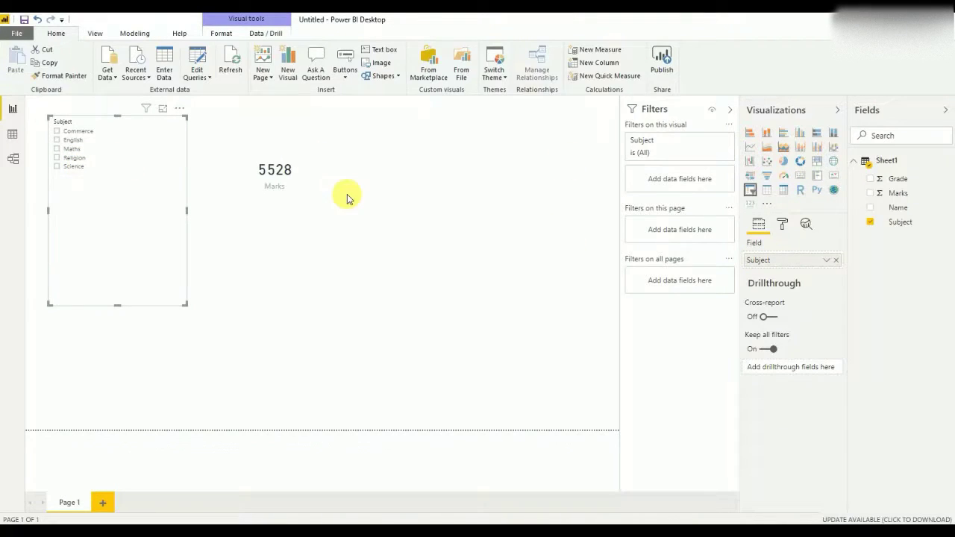
{"action": "left_click", "coordinate": [268, 131]}
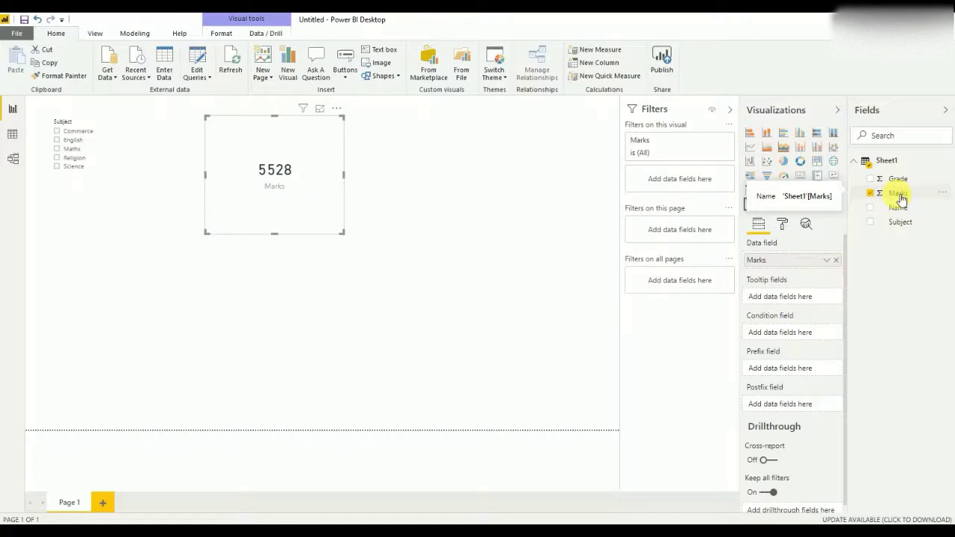
- Add Marks as the card's condition field, then test Commerce, Maths, Religion and clear the filter
{"action": "left_click_drag", "start_coordinate": [900, 197], "coordinate": [808, 340]}
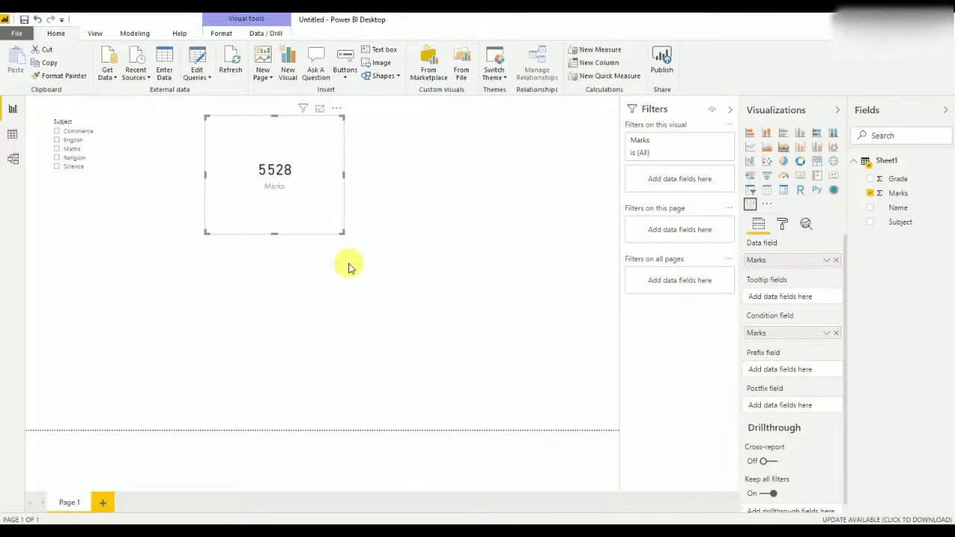
{"action": "left_click", "coordinate": [73, 133]}
{"action": "left_click", "coordinate": [74, 149]}
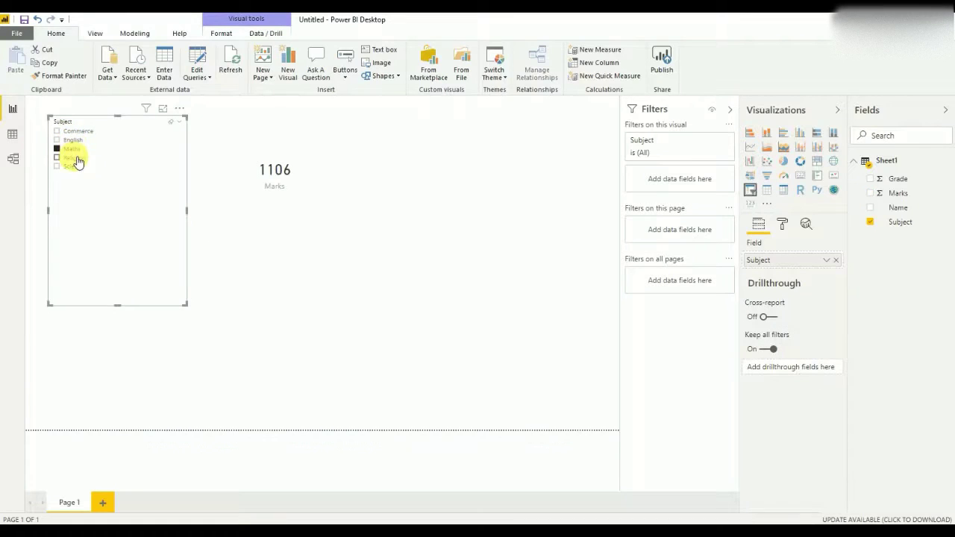
{"action": "left_click", "coordinate": [78, 158]}
{"action": "left_click", "coordinate": [77, 158]}
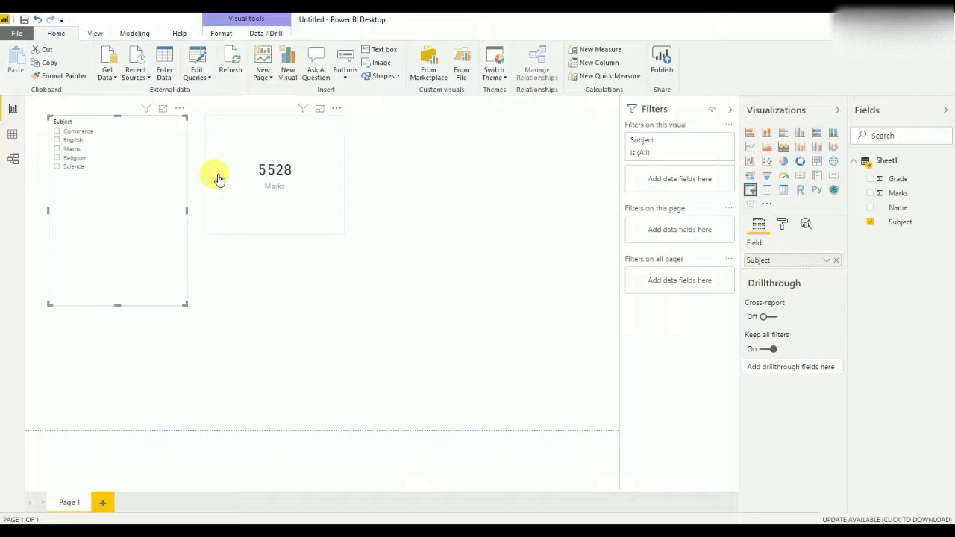
- Switch on Conditions in the Marks card's format settings
{"action": "left_click", "coordinate": [321, 172]}
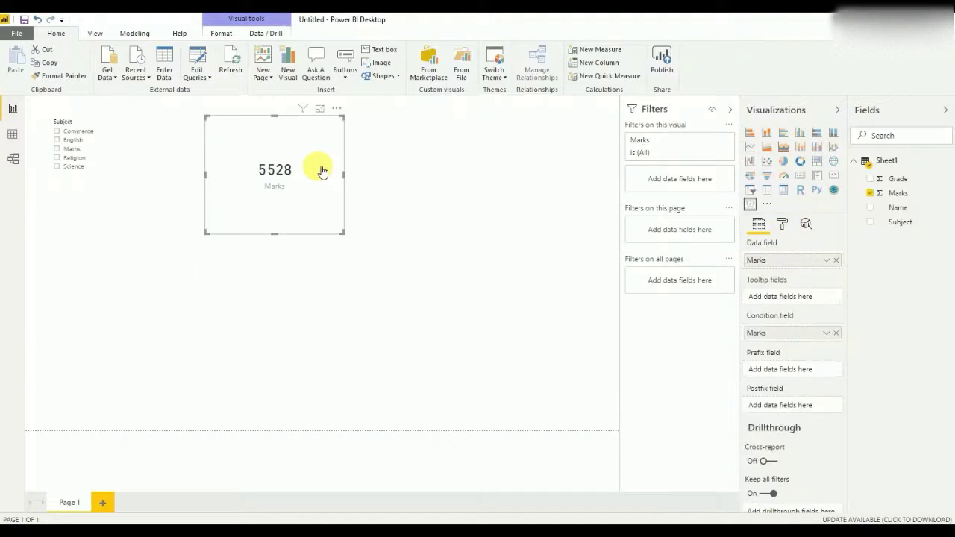
{"action": "left_click", "coordinate": [783, 224]}
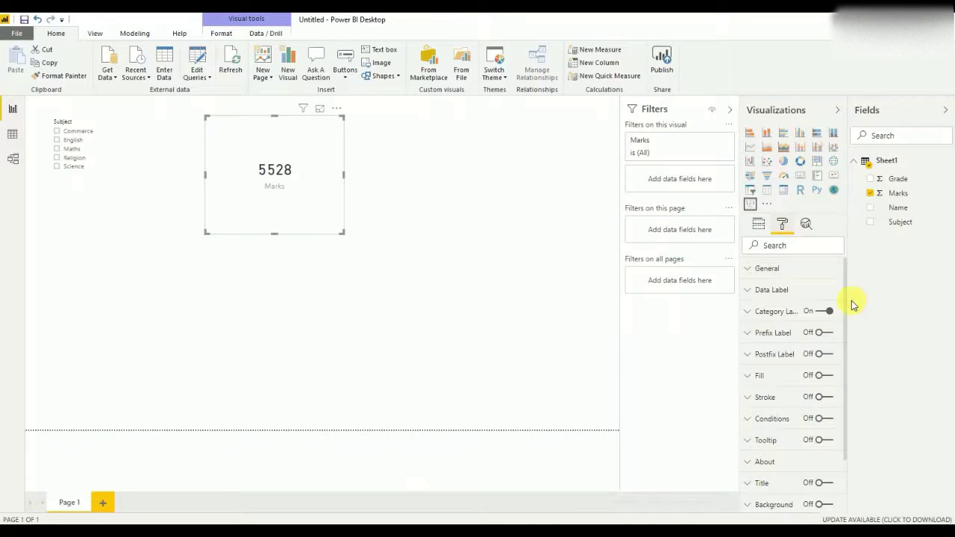
{"action": "left_click_drag", "start_coordinate": [848, 319], "coordinate": [846, 373]}
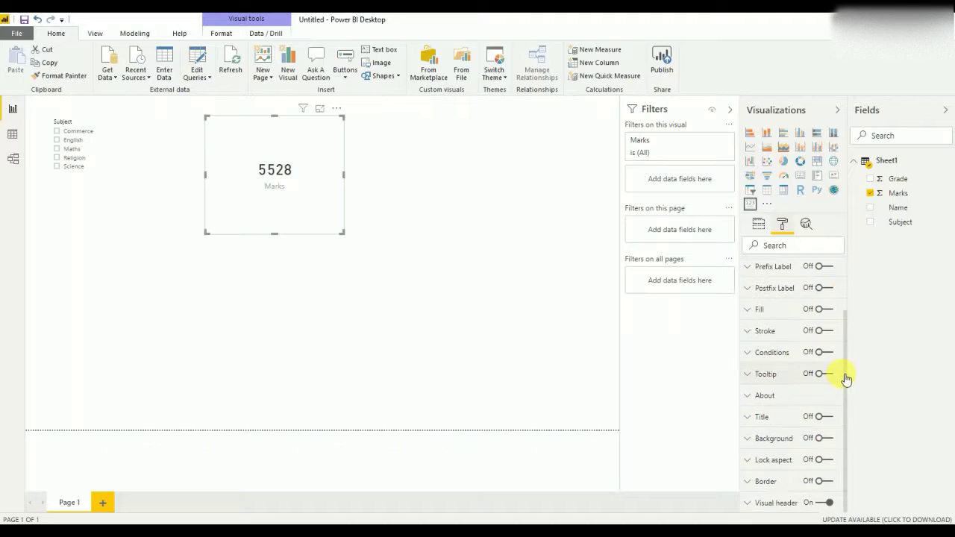
{"action": "left_click", "coordinate": [757, 355]}
{"action": "left_click", "coordinate": [821, 353]}
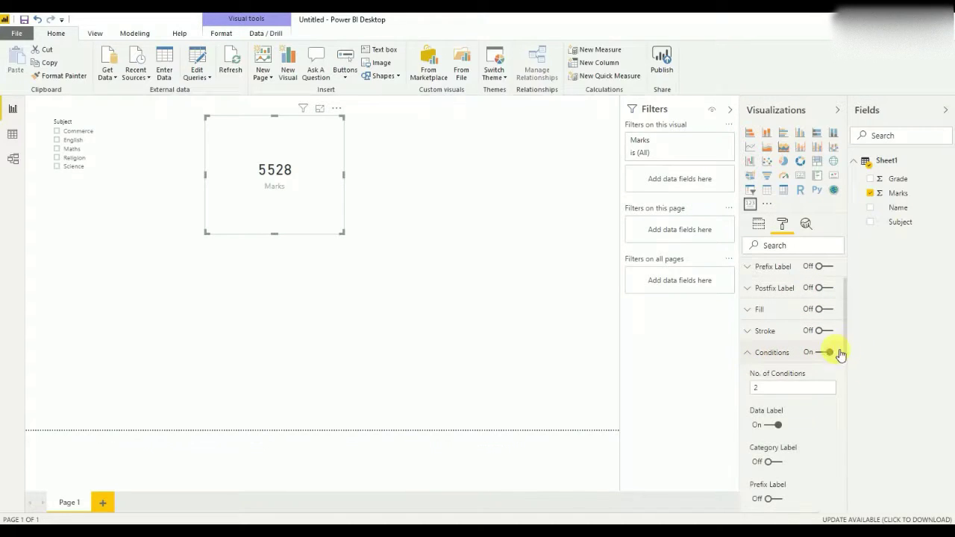
{"action": "left_click_drag", "start_coordinate": [848, 347], "coordinate": [854, 406]}
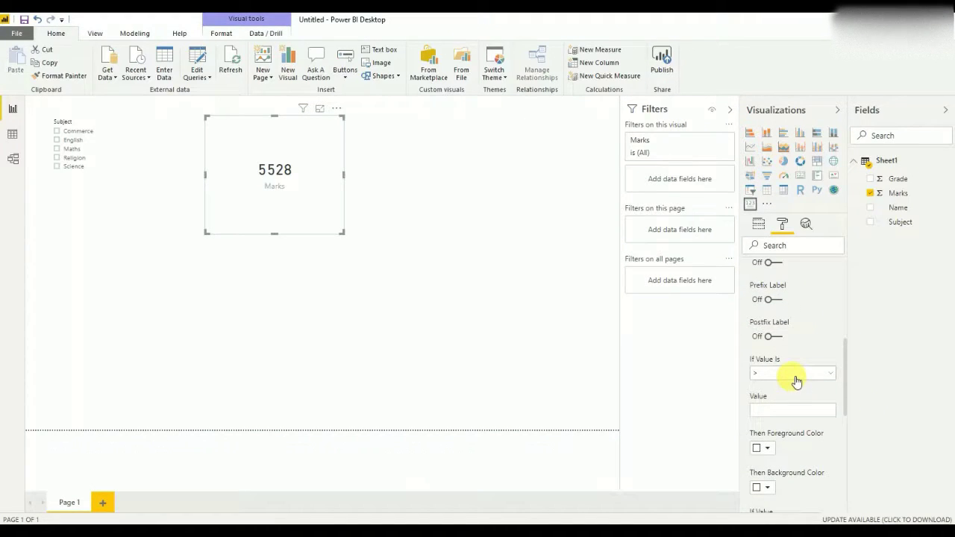
- Set the first rule so values above 1000 get teal text on a black background
{"action": "left_click", "coordinate": [787, 409]}
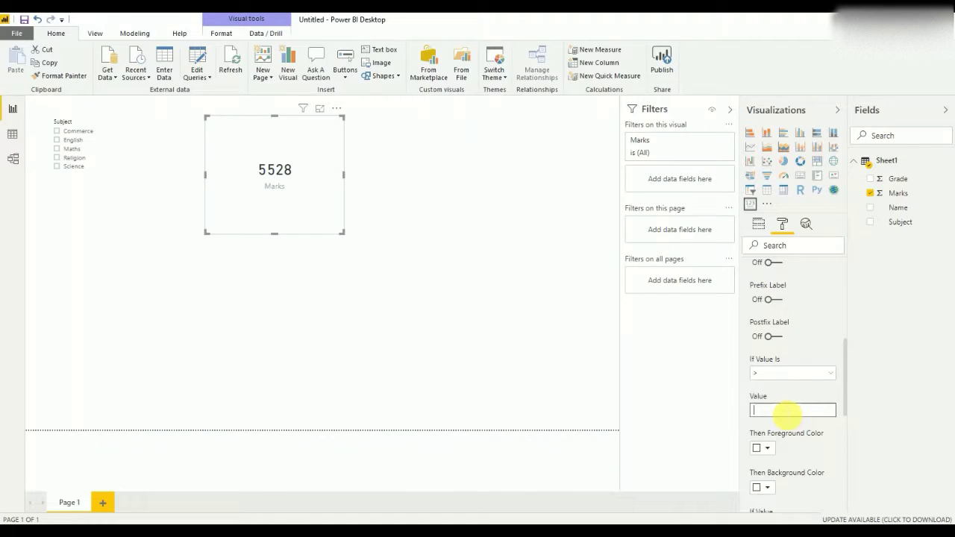
{"action": "type", "text": "1000"}
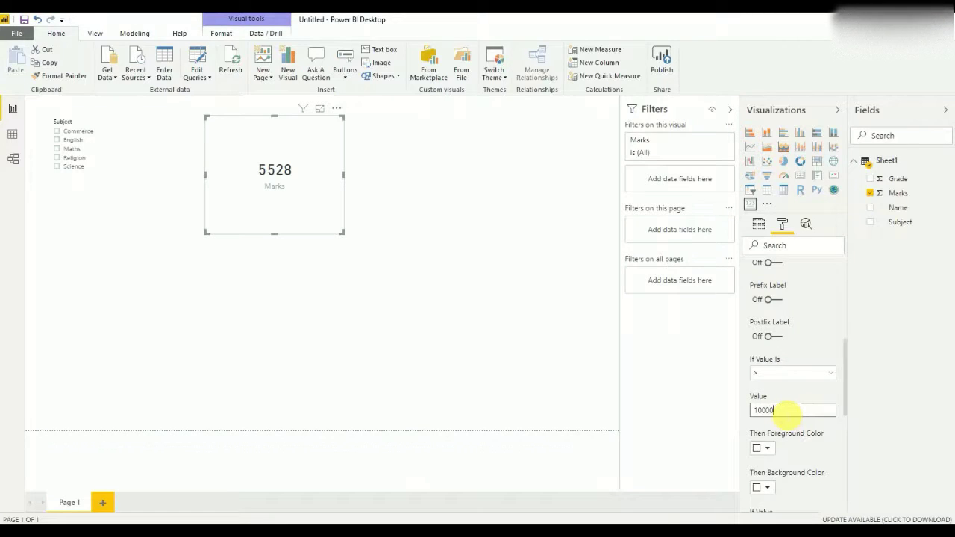
{"action": "left_click", "coordinate": [768, 449]}
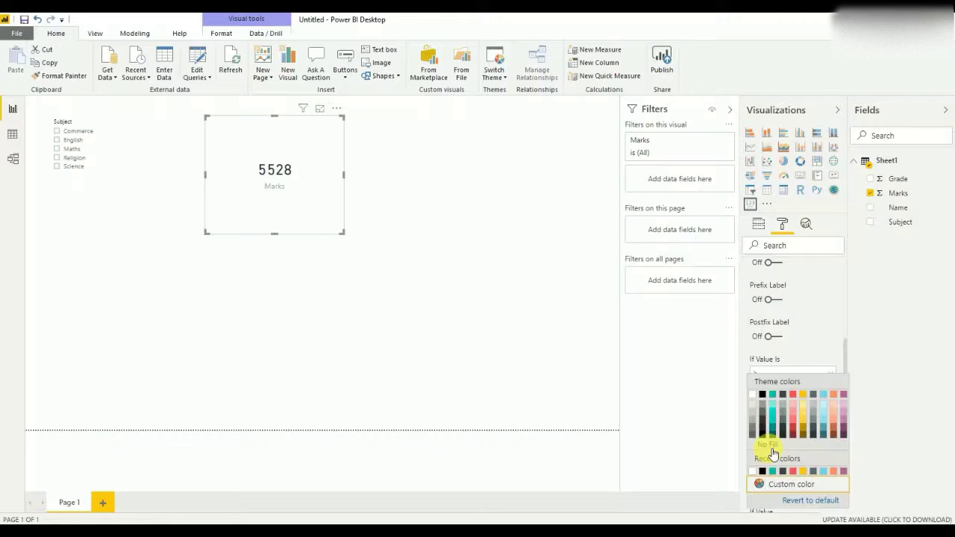
{"action": "left_click", "coordinate": [774, 396]}
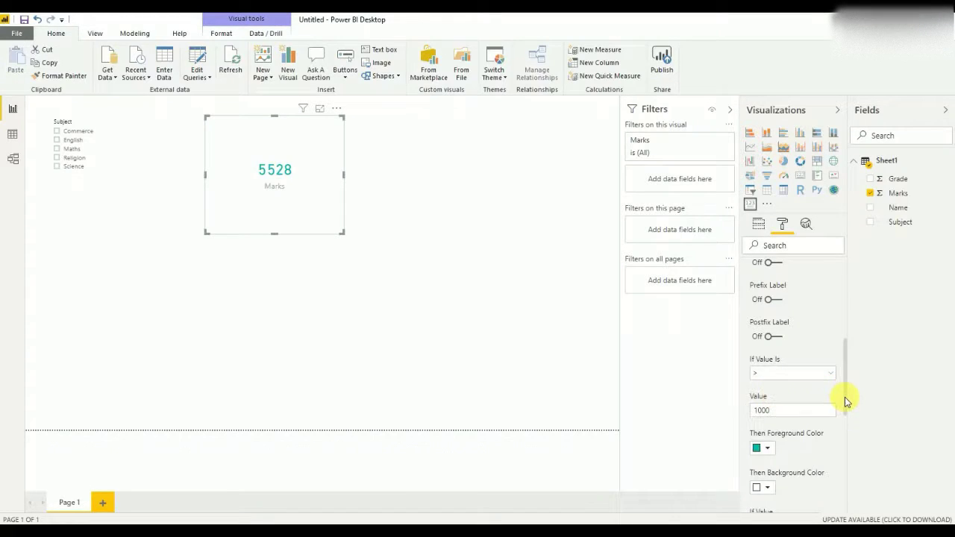
{"action": "left_click_drag", "start_coordinate": [844, 398], "coordinate": [854, 427]}
{"action": "left_click", "coordinate": [768, 398]}
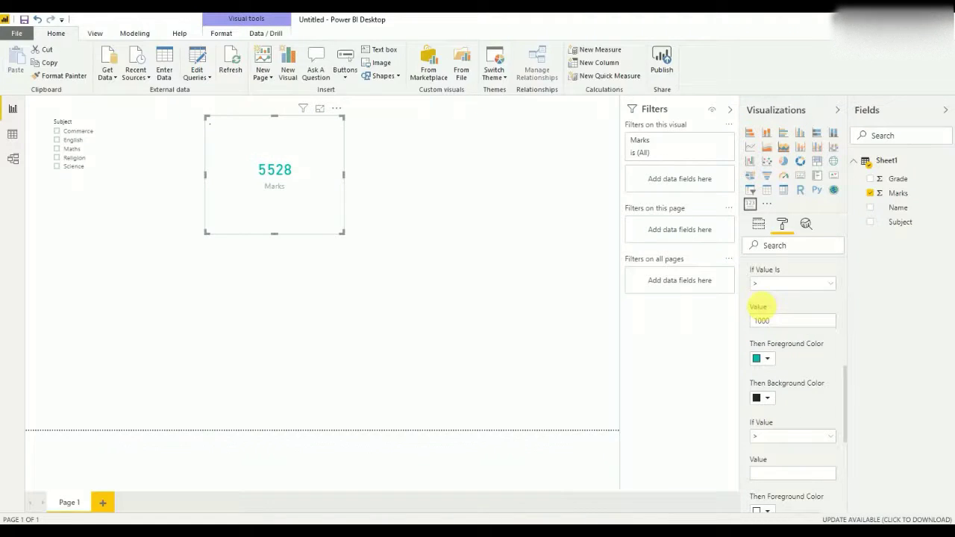
- Make the second rule's condition 'less than 1000'
{"action": "scroll", "coordinate": [847, 403], "scroll_direction": "down", "scroll_amount": 1}
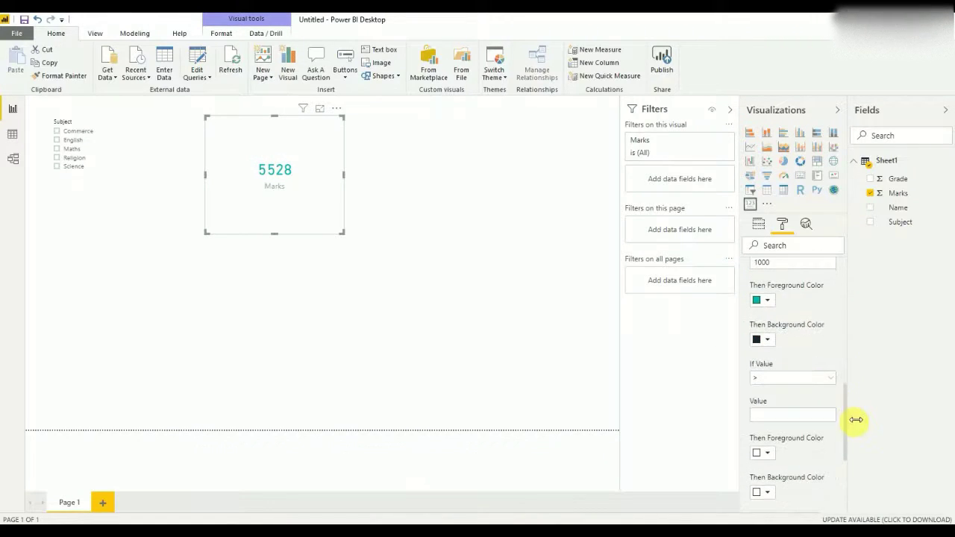
{"action": "left_click", "coordinate": [826, 379]}
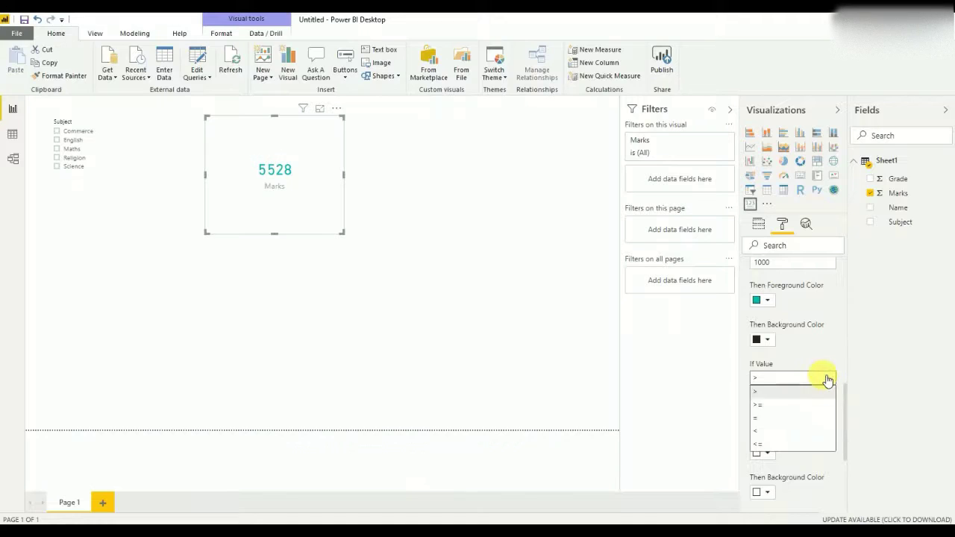
{"action": "left_click", "coordinate": [768, 433]}
{"action": "left_click", "coordinate": [772, 416]}
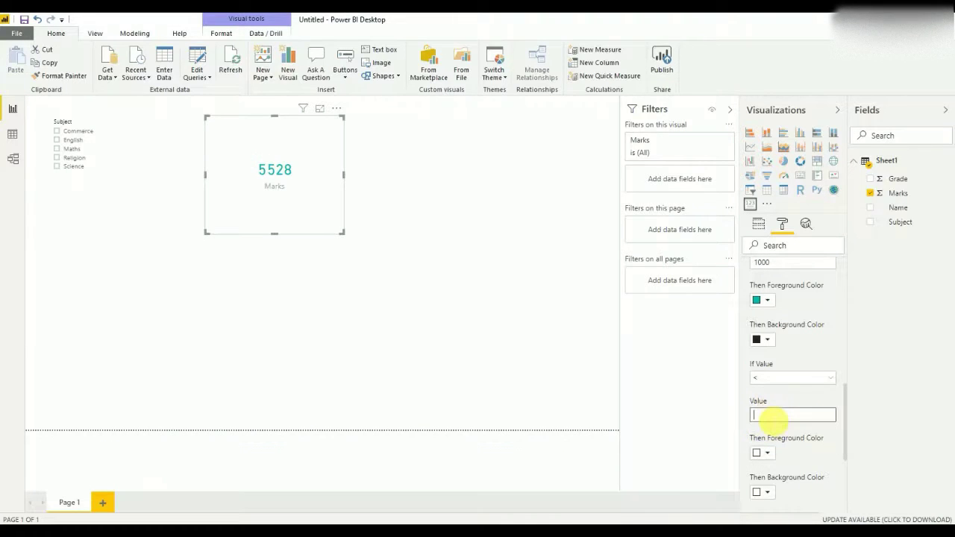
{"action": "type", "text": "1000"}
- Give the second rule red text on a yellow background, then bring up Save As
{"action": "scroll", "coordinate": [768, 452], "scroll_direction": "down", "scroll_amount": 2}
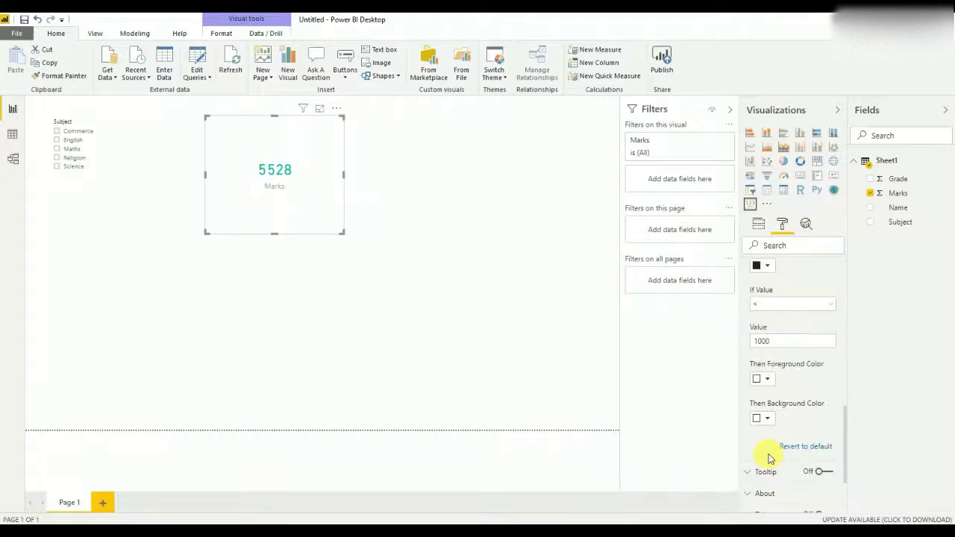
{"action": "left_click", "coordinate": [774, 382]}
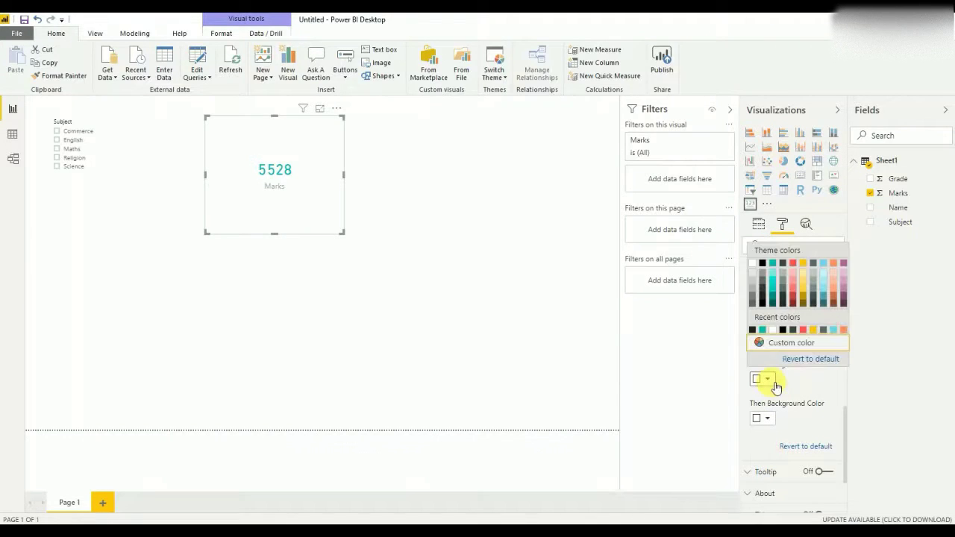
{"action": "left_click", "coordinate": [795, 264]}
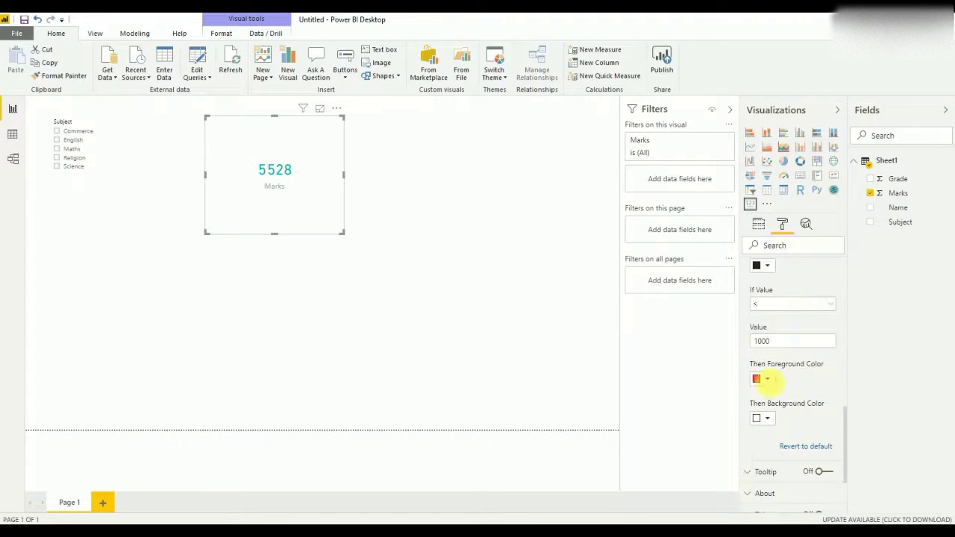
{"action": "left_click", "coordinate": [769, 419]}
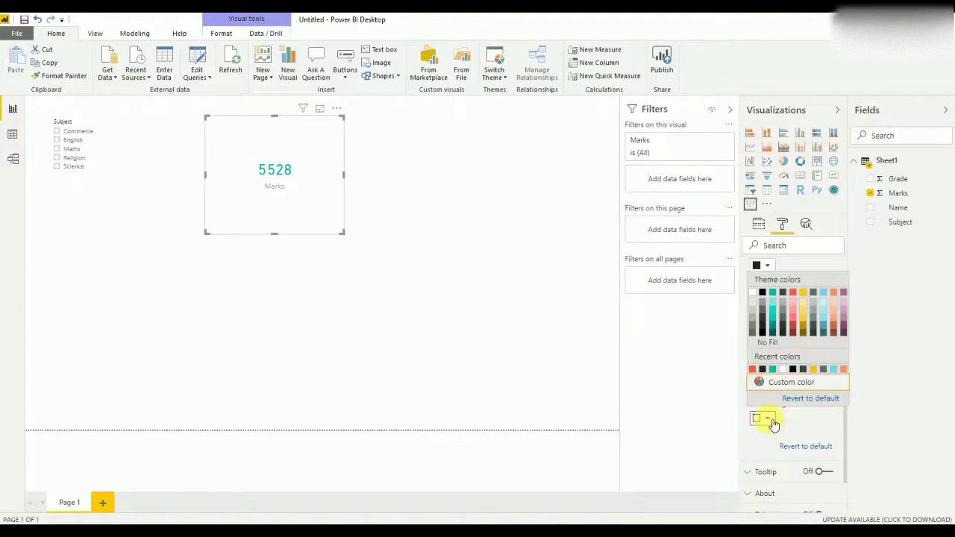
{"action": "left_click", "coordinate": [805, 293]}
{"action": "key", "text": "ctrl+s"}
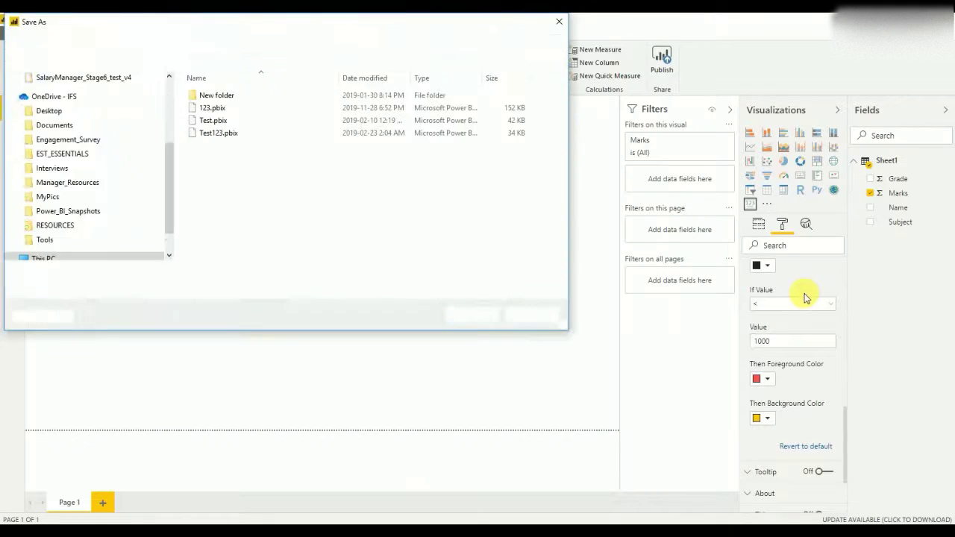
- Cancel Save As, check the card for Commerce, English, Maths, Religion, Science, then clear the filter
{"action": "left_click", "coordinate": [531, 314]}
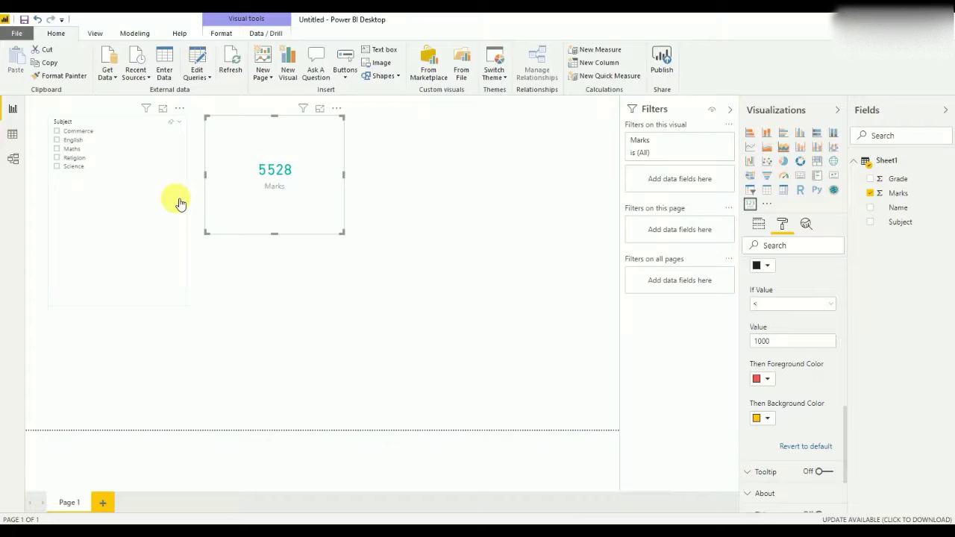
{"action": "left_click", "coordinate": [80, 137]}
{"action": "left_click", "coordinate": [77, 139]}
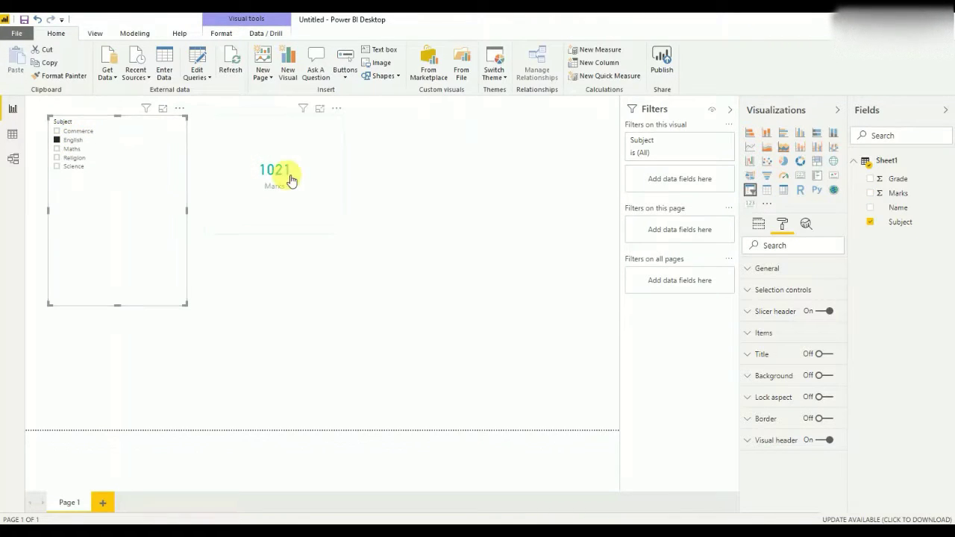
{"action": "left_click", "coordinate": [71, 150]}
{"action": "left_click", "coordinate": [78, 158]}
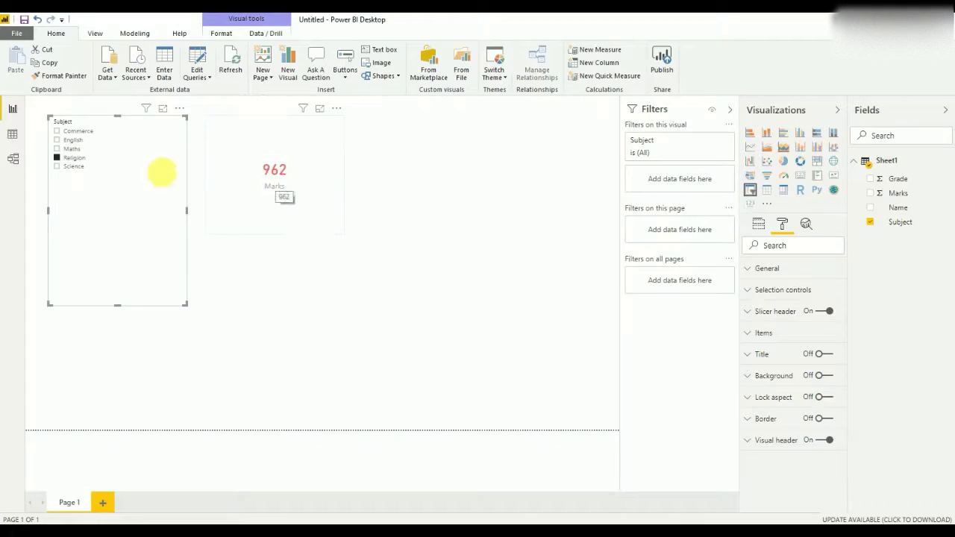
{"action": "left_click", "coordinate": [85, 170]}
{"action": "left_click", "coordinate": [85, 172]}
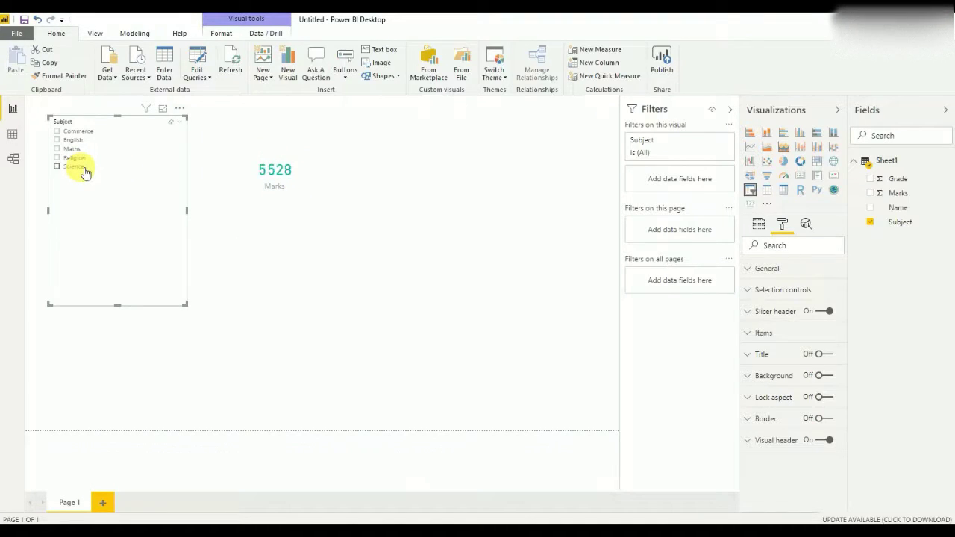
{"action": "left_click", "coordinate": [271, 154]}
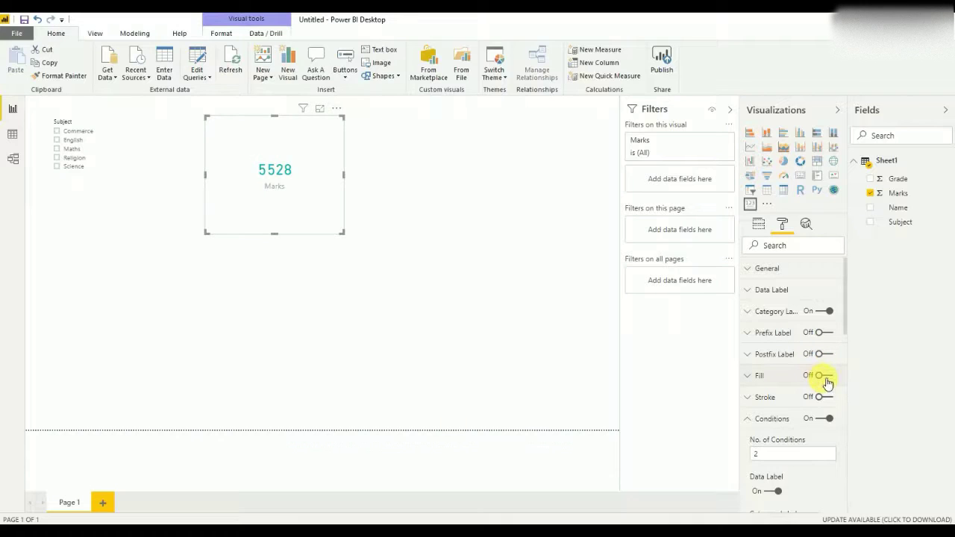
- Turn on the card's Fill, then test each subject's colours and clear the selection
{"action": "left_click", "coordinate": [822, 376]}
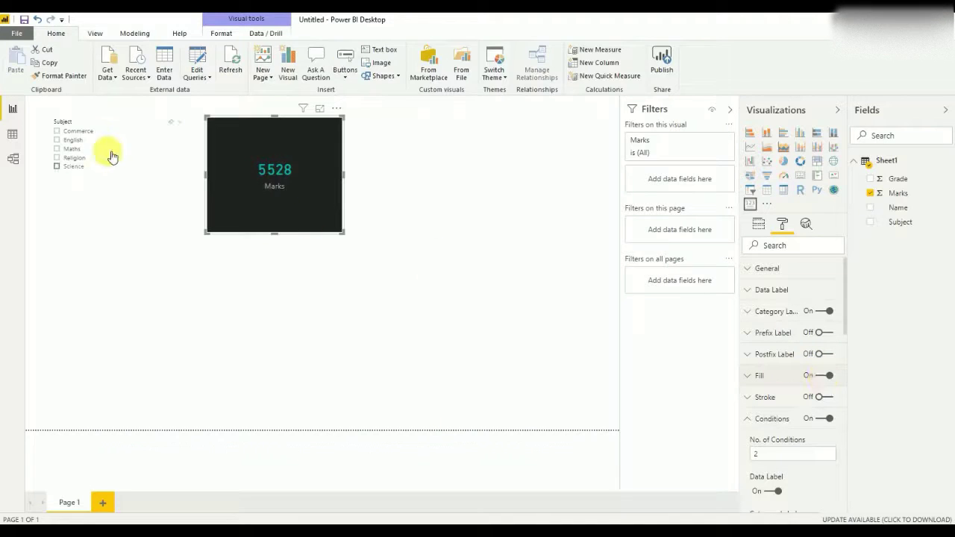
{"action": "left_click", "coordinate": [74, 132]}
{"action": "left_click", "coordinate": [73, 140]}
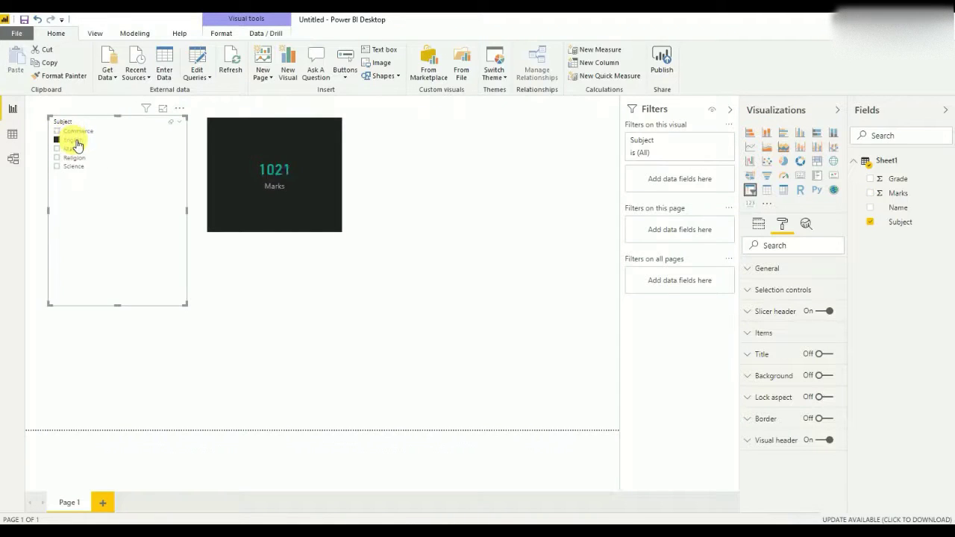
{"action": "left_click", "coordinate": [78, 152]}
{"action": "left_click", "coordinate": [75, 157]}
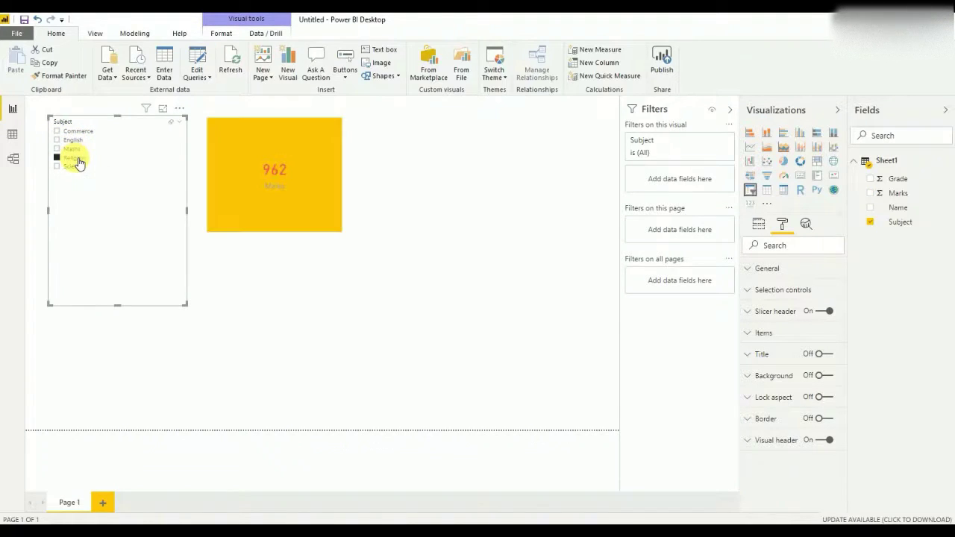
{"action": "left_click", "coordinate": [276, 185]}
{"action": "left_click", "coordinate": [72, 167]}
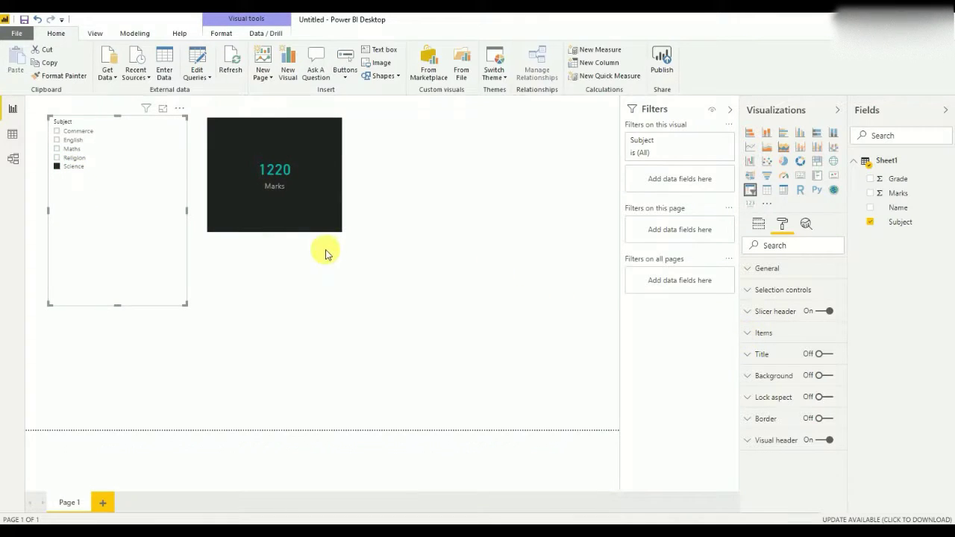
{"action": "left_click", "coordinate": [75, 158]}
{"action": "left_click", "coordinate": [76, 159]}
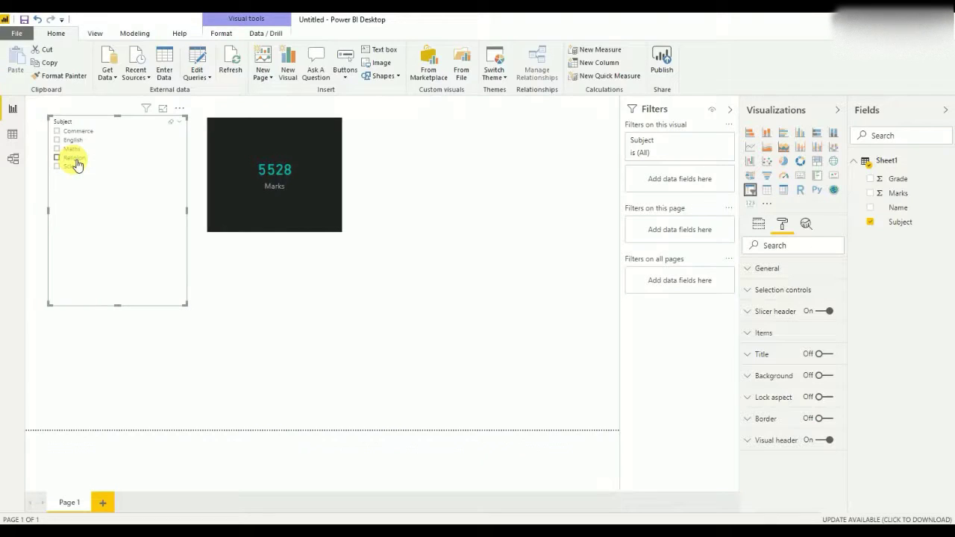